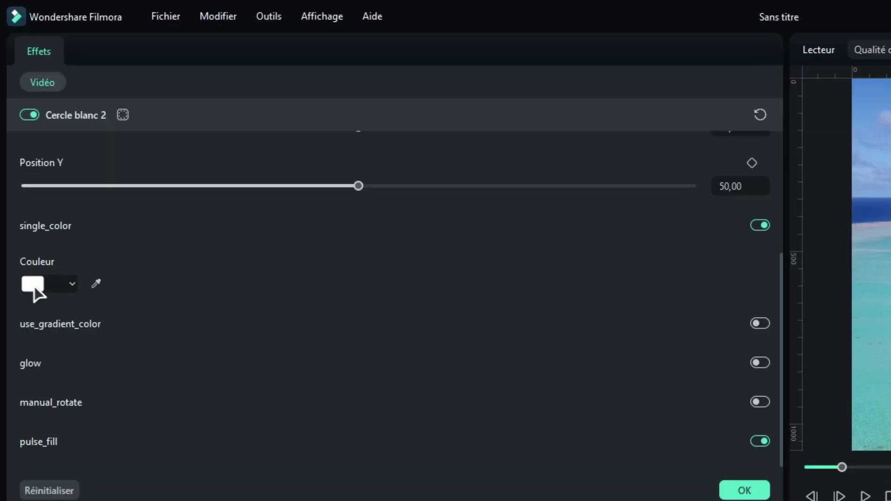
- Review the Cercle blanc 2 effect's position, colour, gradient, glow and rotation settings
click(19, 163)
click(19, 178)
scroll(163, 382, up, 5)
drag(165, 334, 164, 332)
scroll(360, 360, down, 5)
scroll(357, 361, up, 5)
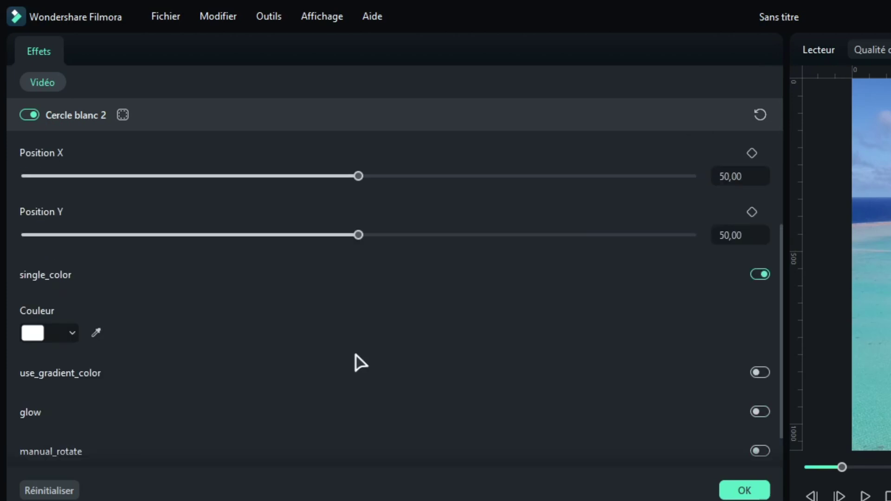
click(759, 158)
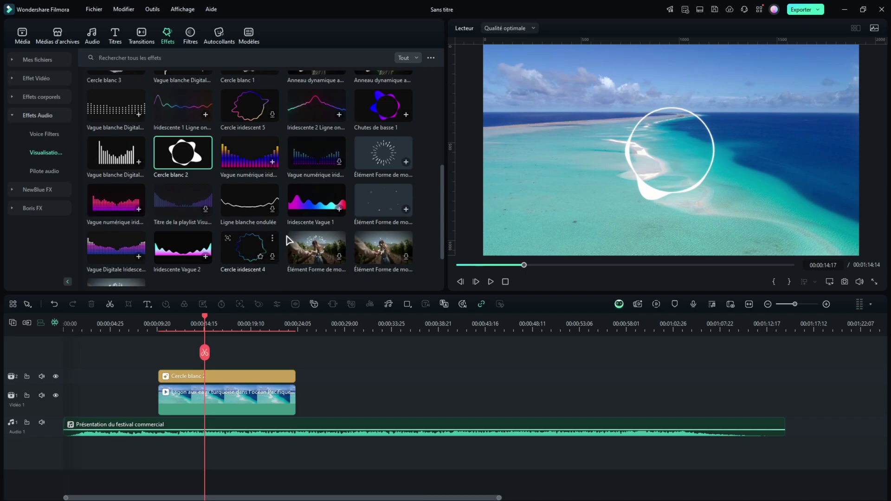
- Add the Vague Digitale Iridescente 1 visualizer on a new track above Cercle blanc 2 and open its settings
scroll(169, 233, down, 2)
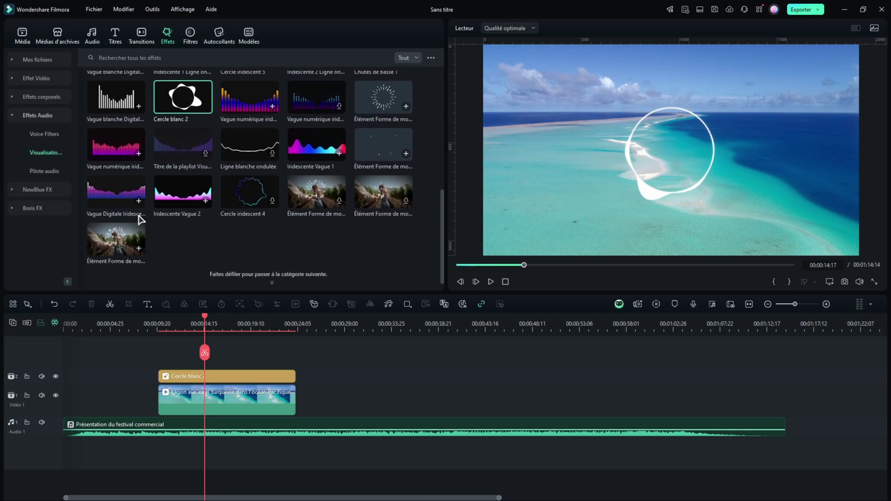
drag(126, 203, 294, 369)
double_click(278, 371)
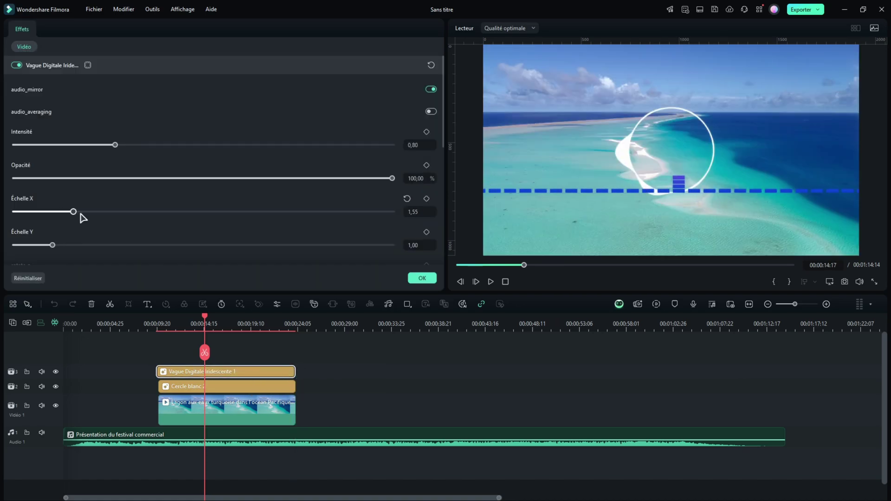
- Set the wave effect's Échelle X to 0,97, Échelle Y to 1,62 and Intensité to 1,38
drag(52, 211, 77, 247)
drag(115, 145, 176, 145)
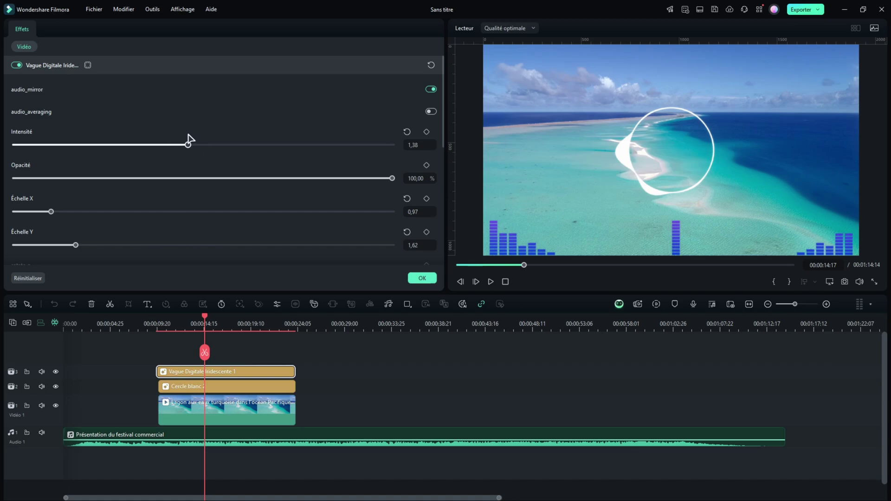
- Try an orange middle stop and a dark red first stop in the wave's colour gradient, and undo both changes
scroll(36, 223, down, 6)
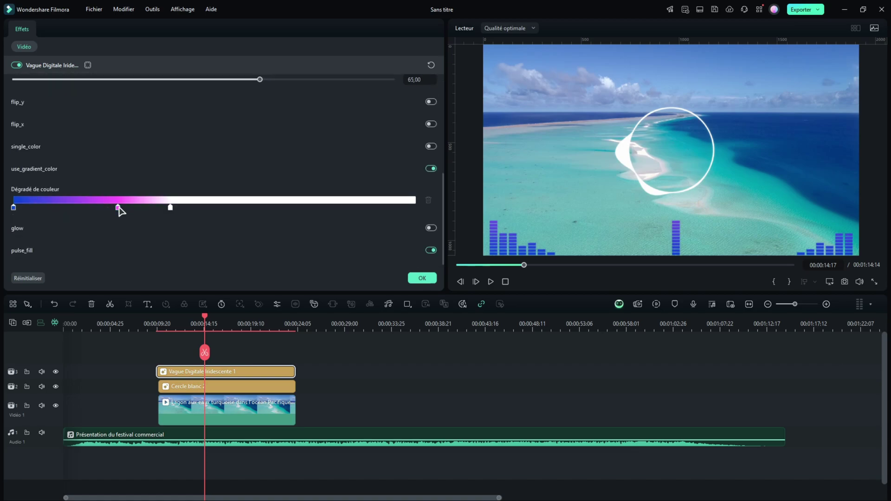
double_click(118, 208)
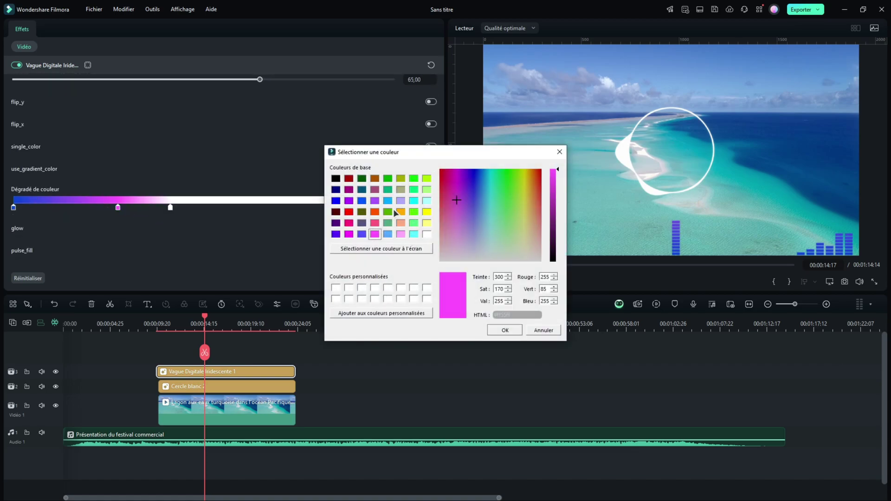
click(400, 212)
click(505, 331)
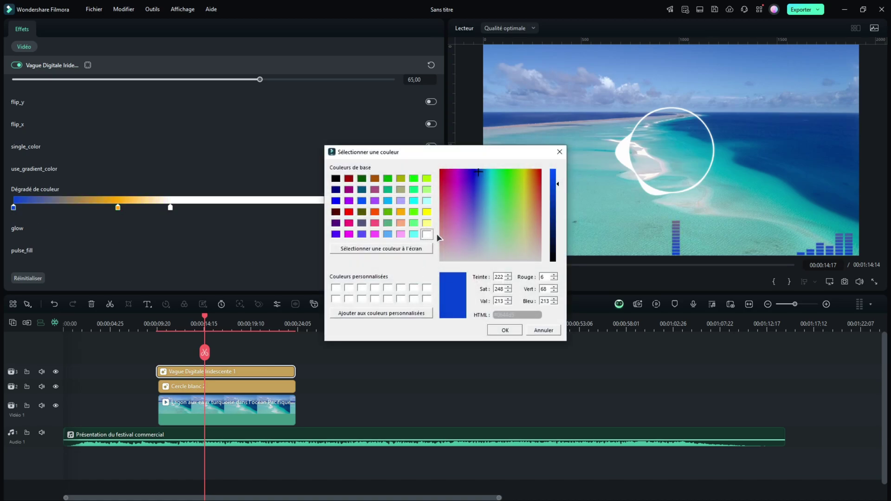
click(349, 179)
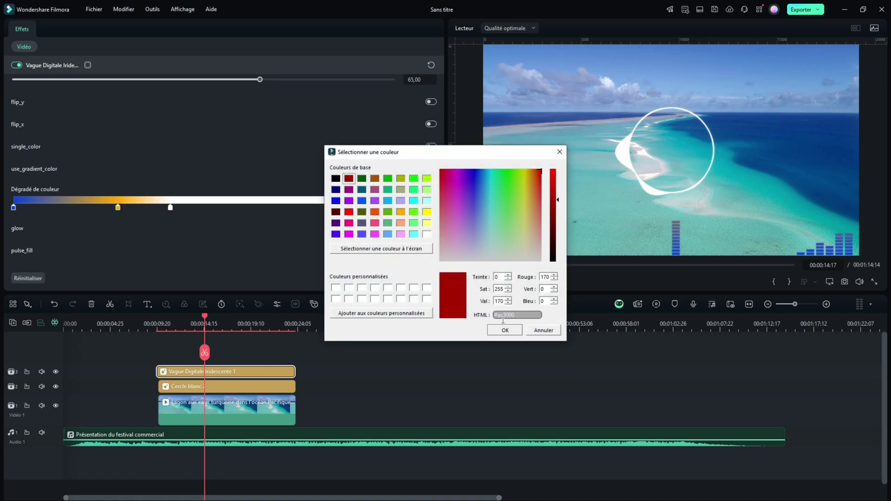
click(505, 330)
key(ctrl+z)
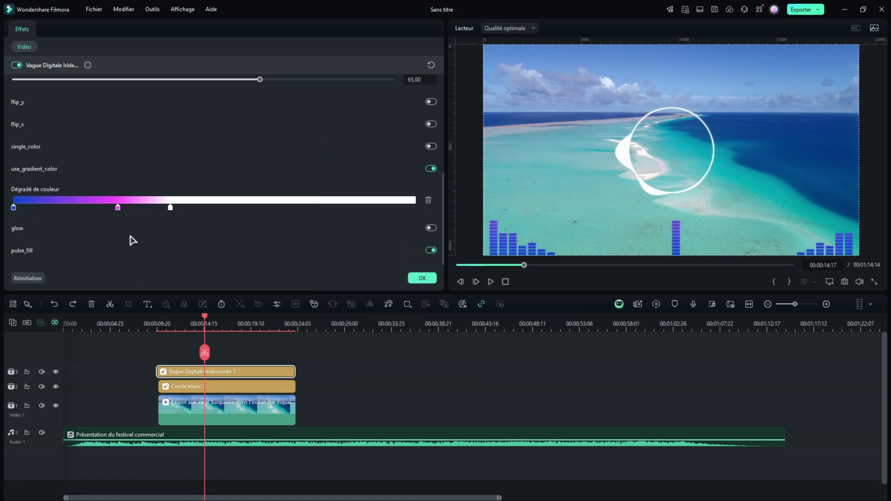
- Play the timeline to preview both audio visualizer effects over the lagoon clip
click(172, 353)
key(space)
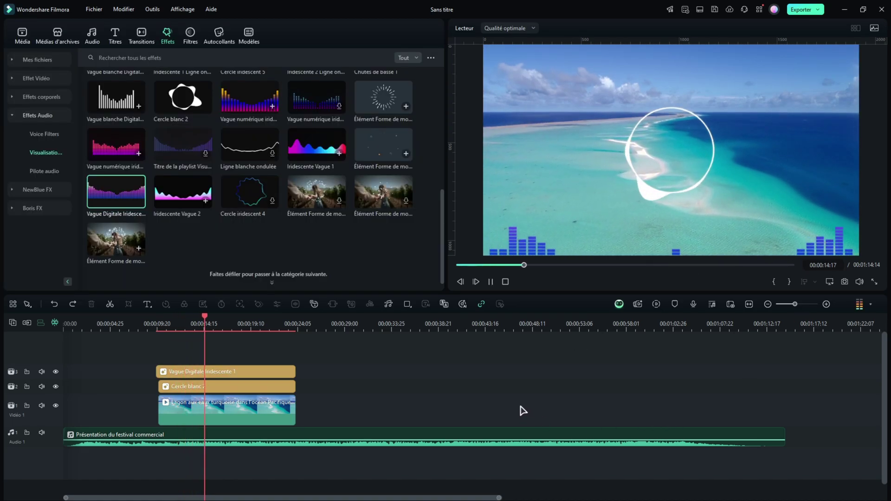
drag(312, 356, 257, 391)
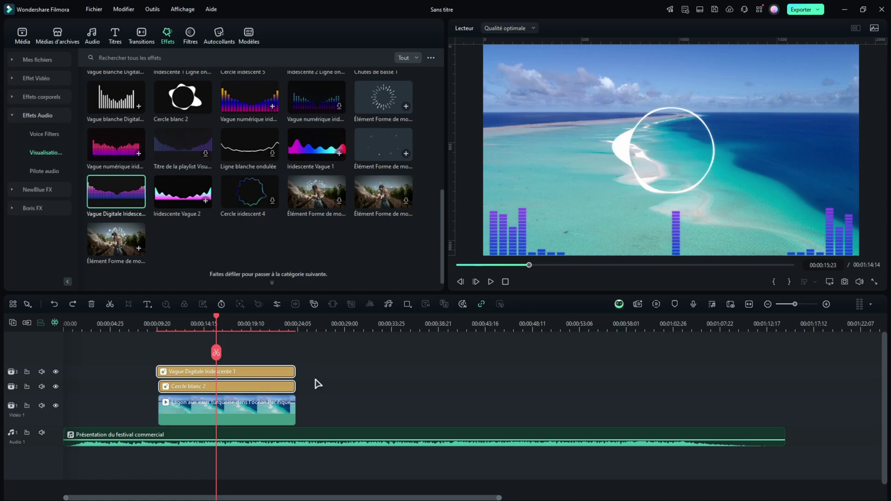
click(336, 377)
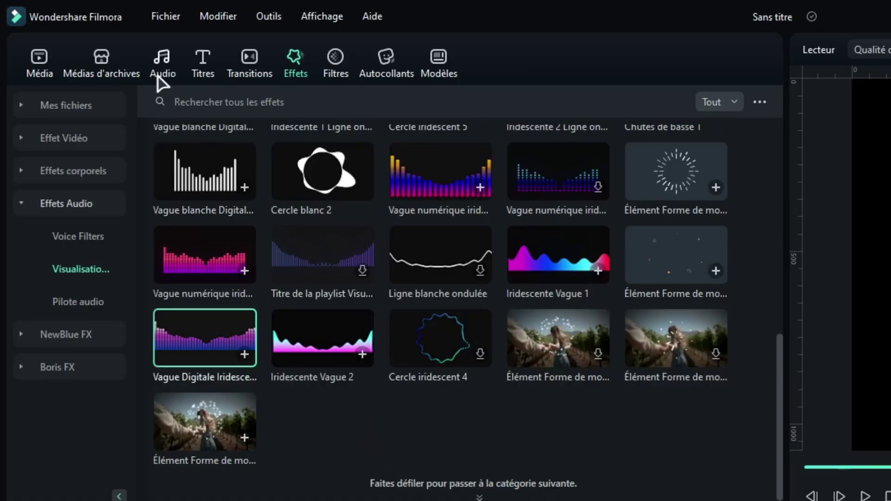
- Open the AI music generator and look through its theme, mood and genre options with Joyeux selected
click(159, 75)
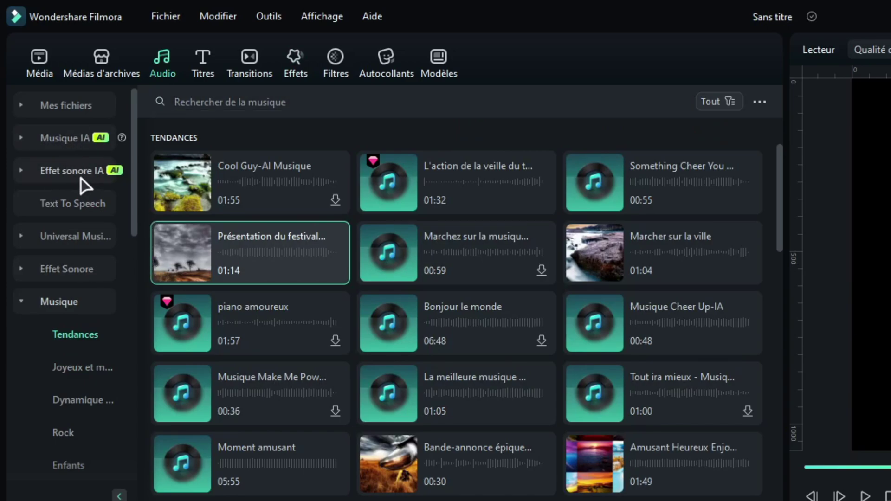
click(53, 138)
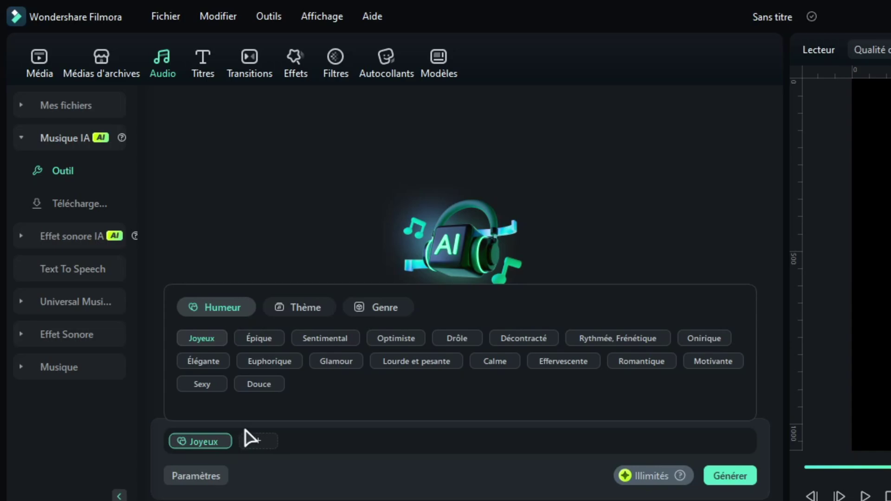
click(292, 316)
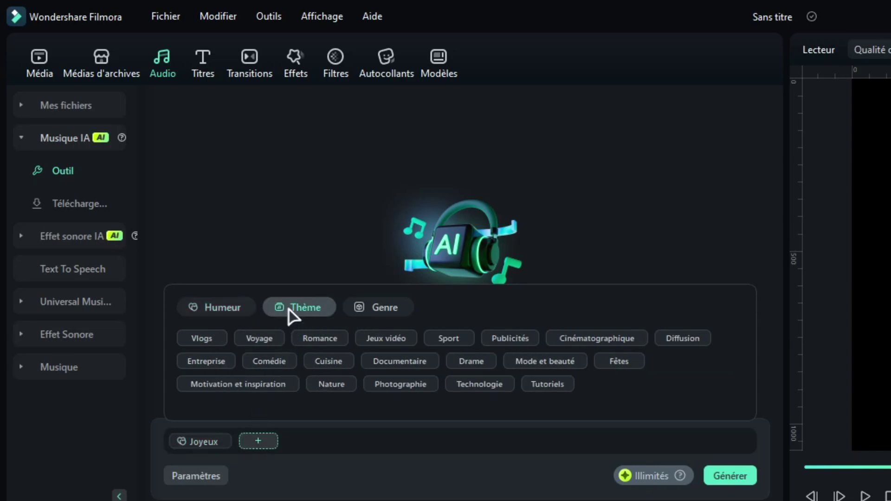
click(213, 310)
click(382, 307)
click(742, 476)
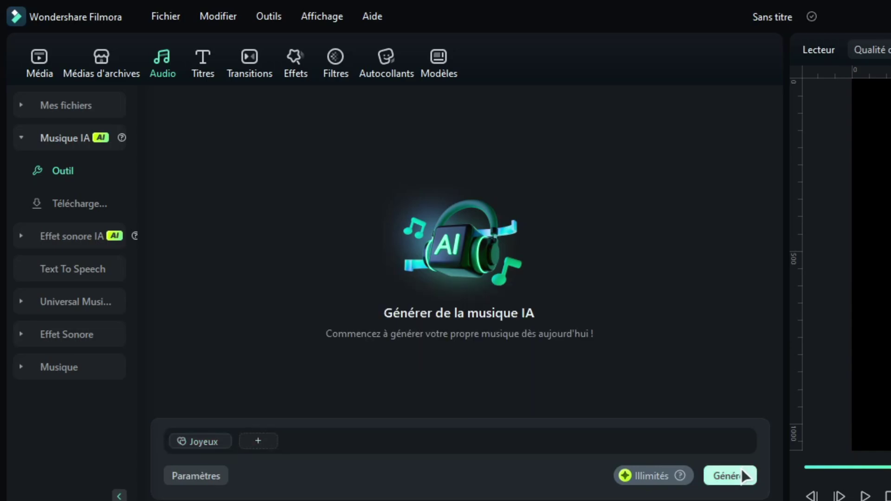
mouse_move(680, 482)
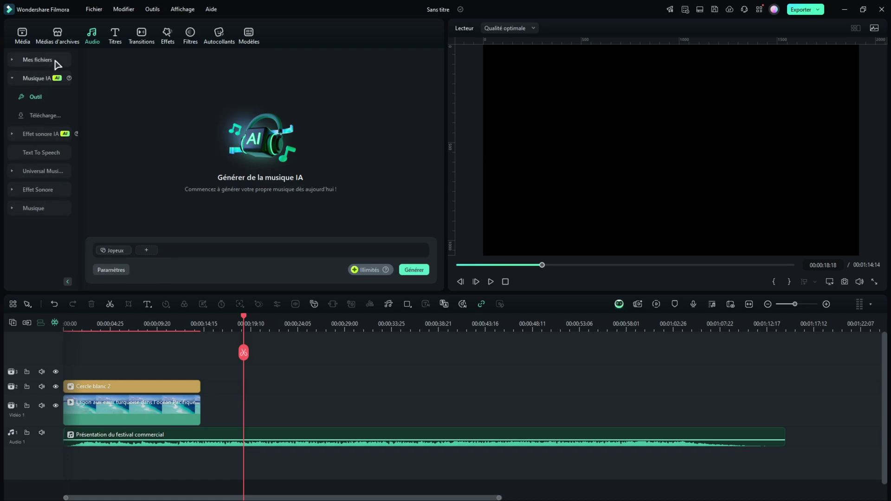
- Select the Présentation du festival commercial music clip and review the tools available for customizing the timeline toolbar
drag(337, 324, 201, 334)
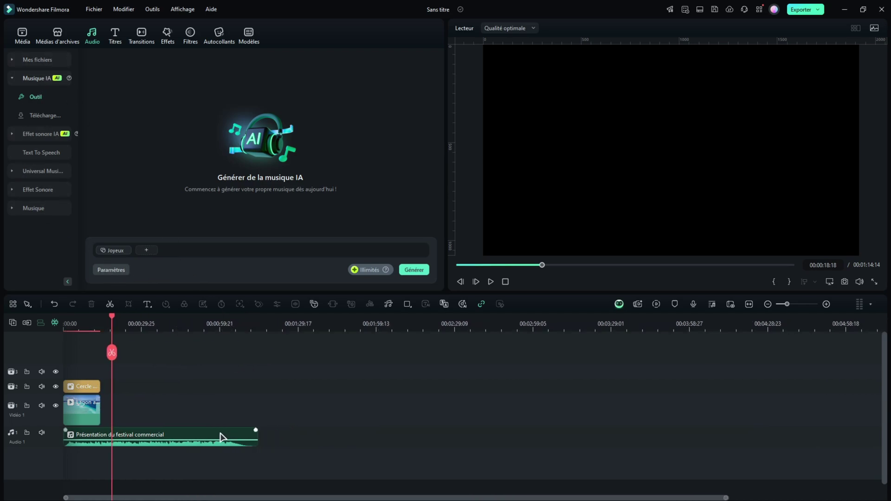
drag(246, 436, 186, 447)
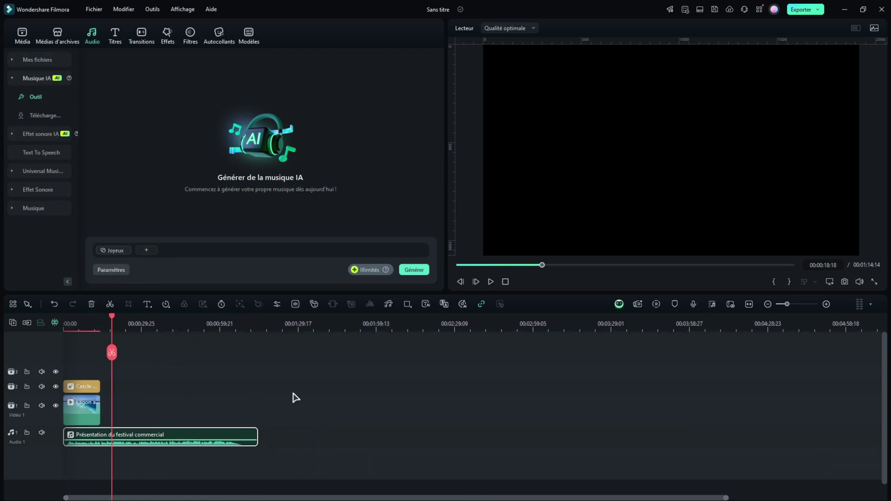
click(13, 304)
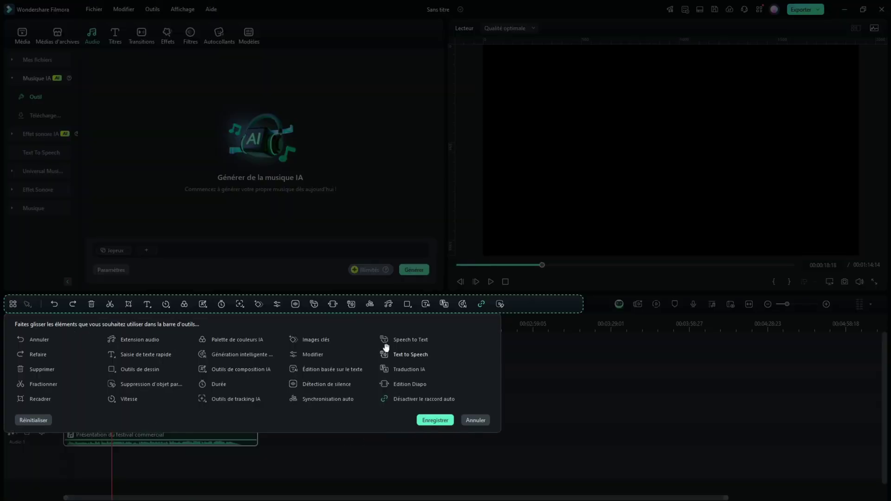
click(439, 316)
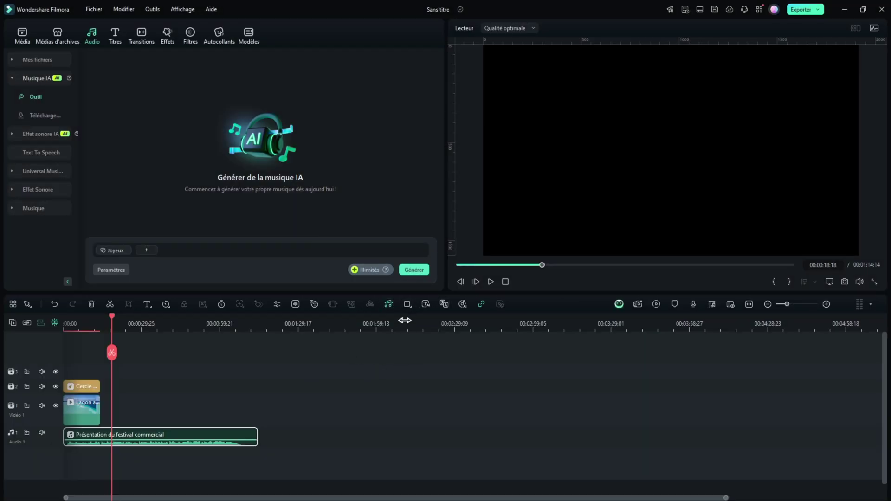
- Try extending the music clip to about 00:04:53 with Extension audio, and undo the extension
drag(255, 433, 830, 442)
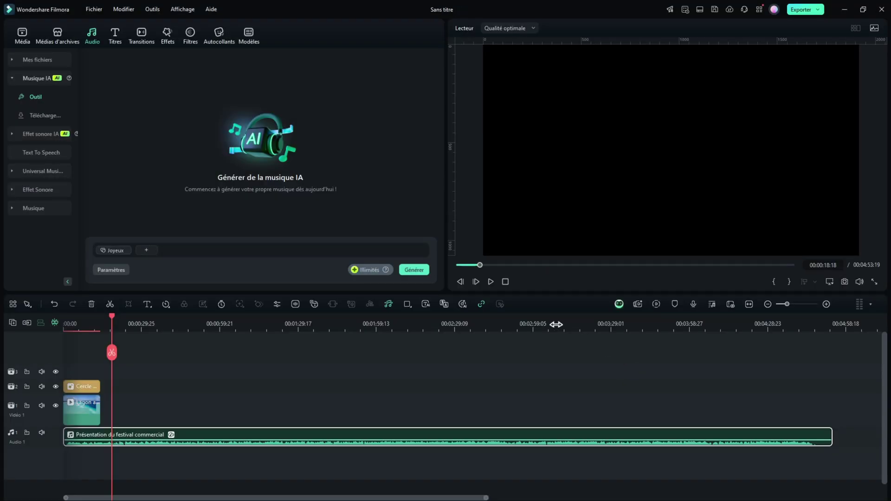
drag(556, 324, 436, 339)
drag(75, 320, 157, 325)
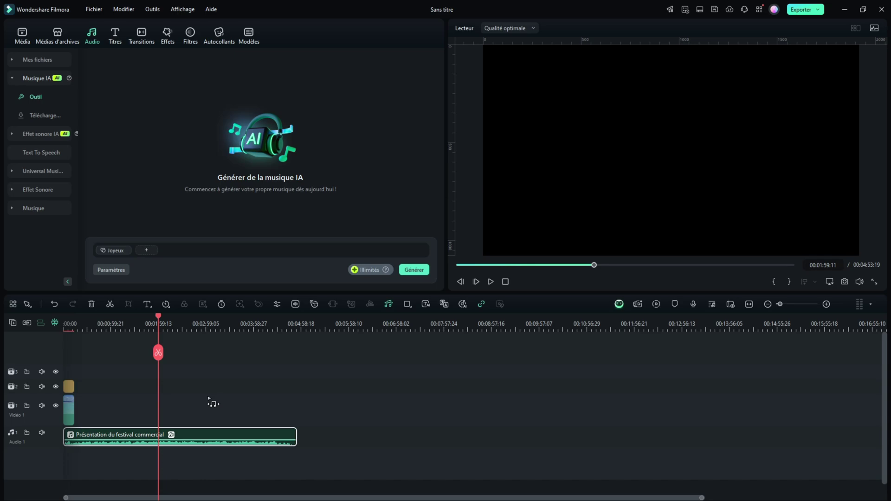
key(ctrl+z)
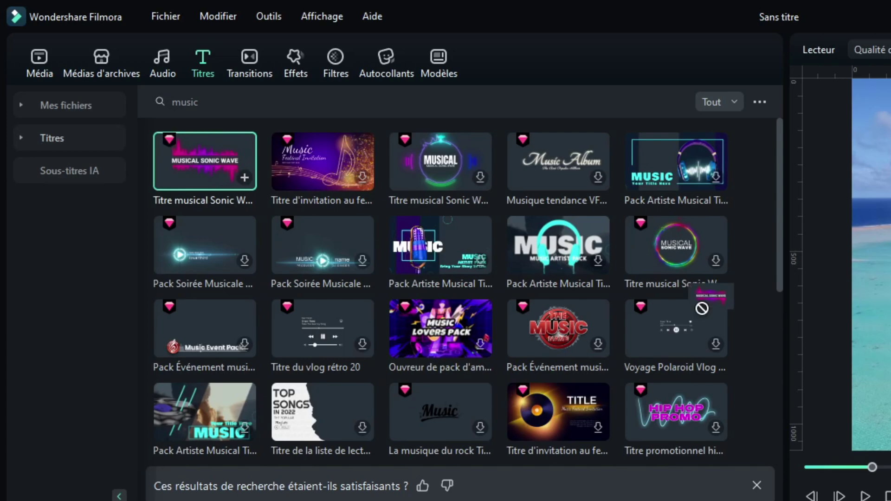
- Browse the trending title templates and open the AI subtitles category
click(54, 144)
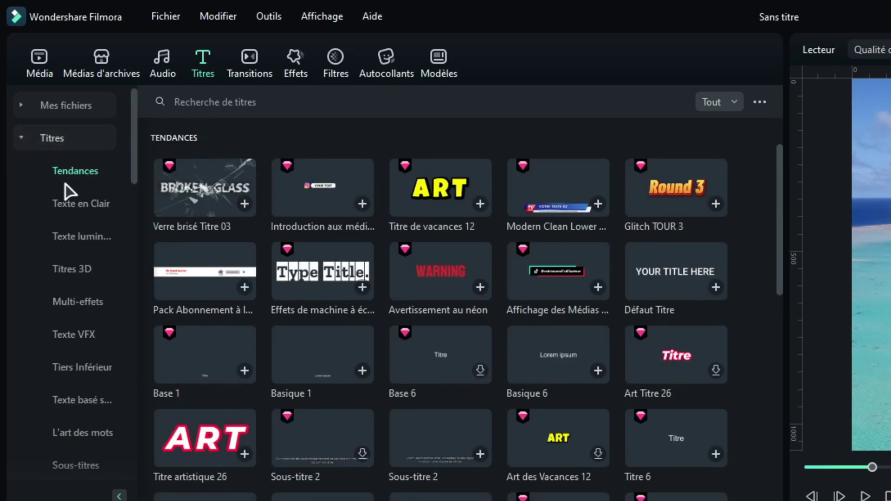
click(43, 140)
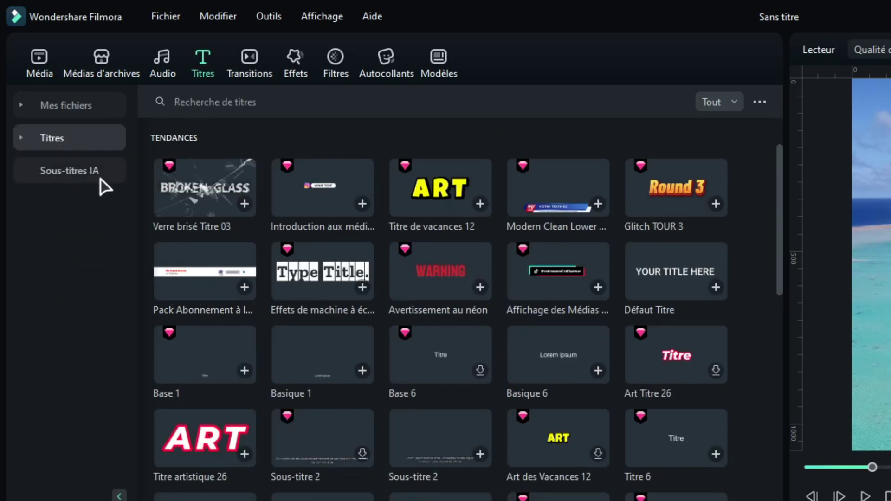
click(60, 170)
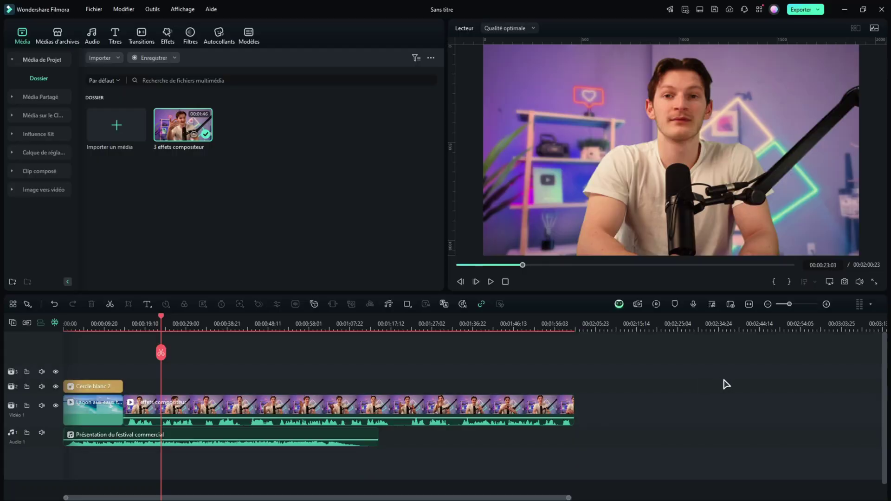
- Open Speech to Text for the 3 effets compositeur clip and choose dynamic subtitles
drag(724, 384, 188, 414)
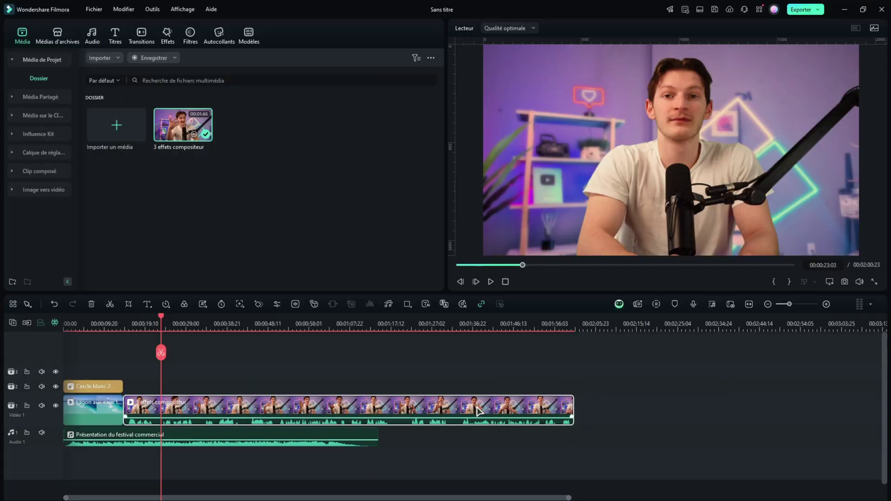
right_click(268, 408)
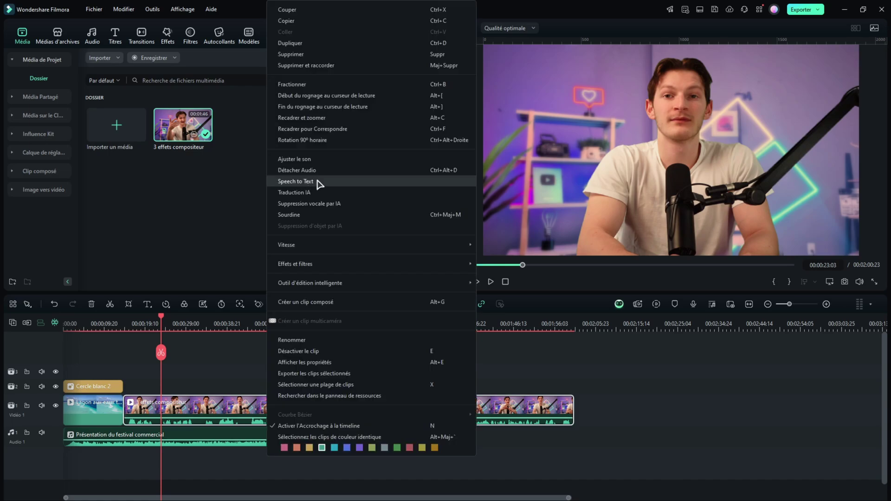
click(326, 182)
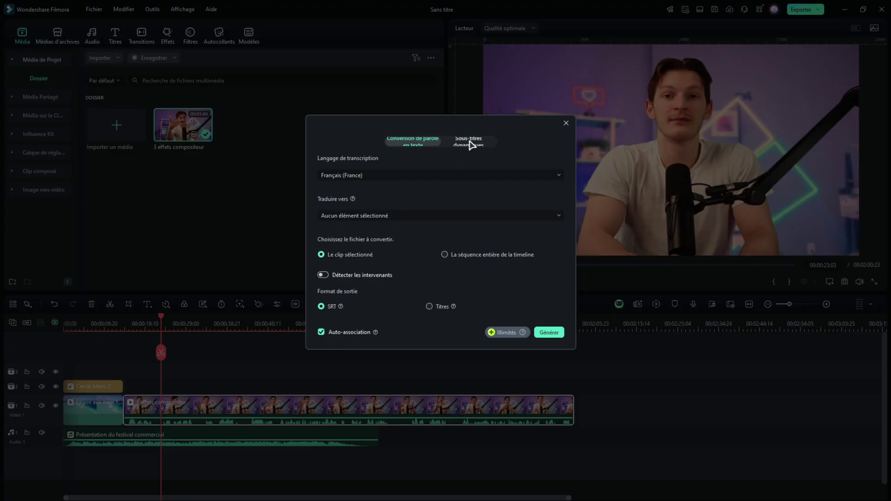
click(480, 144)
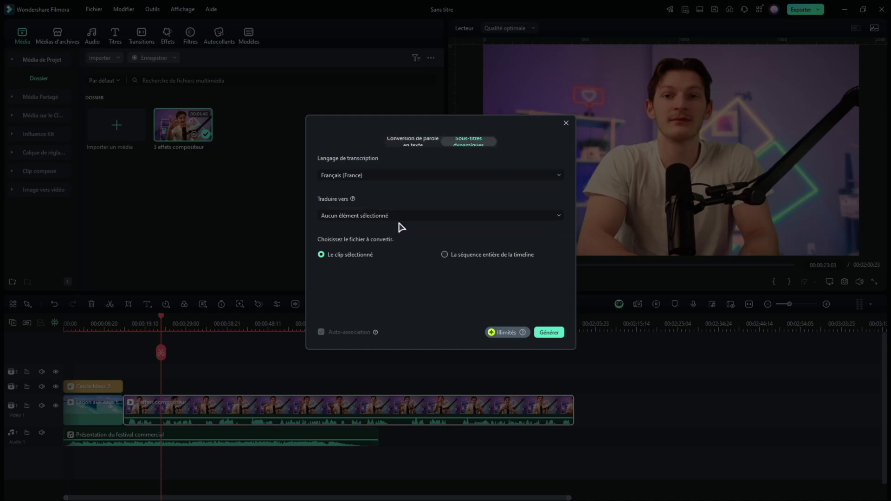
- Try to set the subtitles' translation language to French by searching for "fr"
click(379, 214)
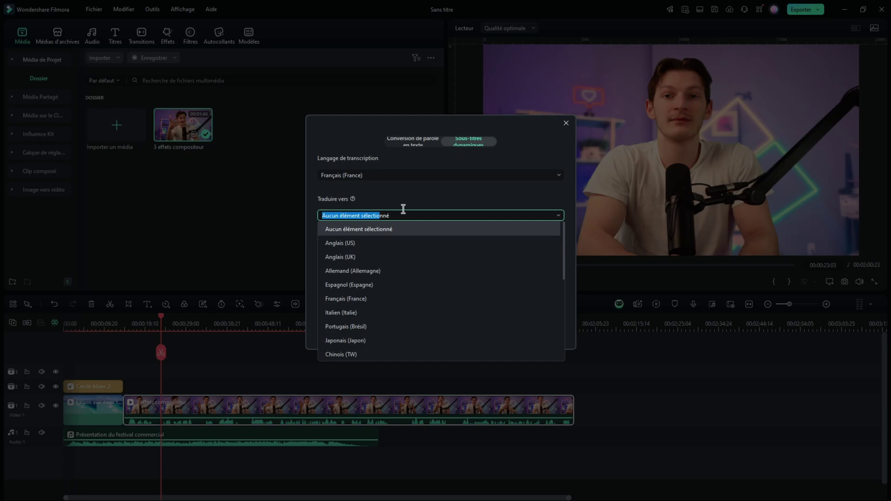
key(BackSpace)
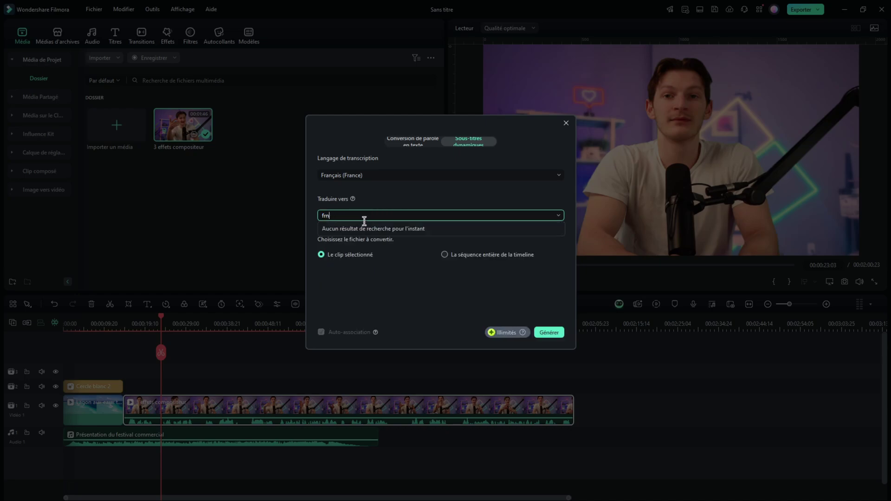
text(frn)
key(BackSpace)
click(358, 229)
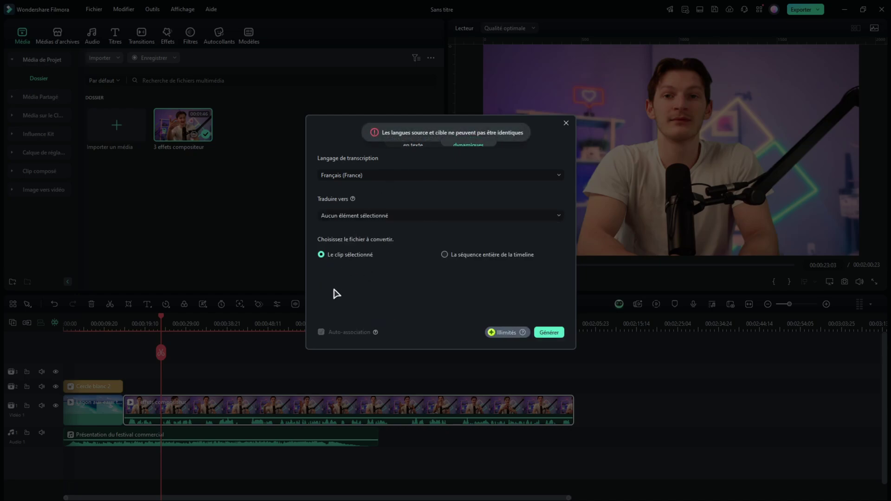
- Generate dynamic subtitles for the selected clip with Français (France) as transcription language, and open the "sur vos réseaux sociaux" subtitle for editing
click(550, 333)
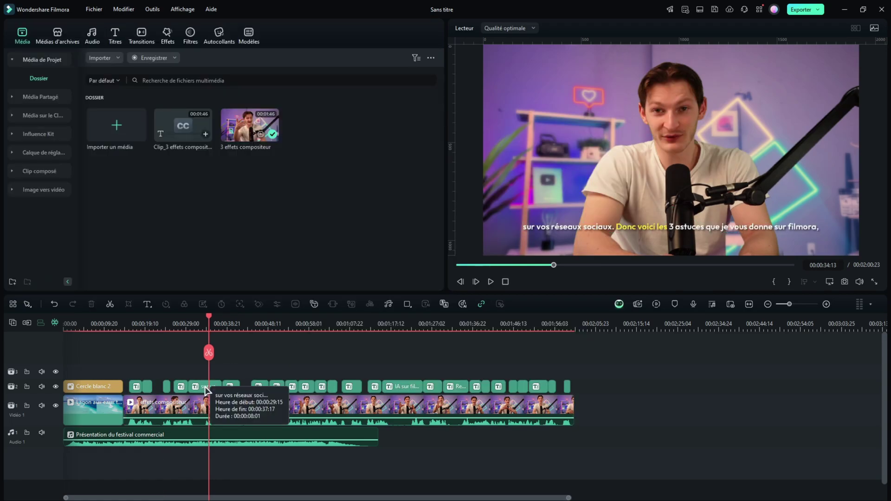
click(207, 387)
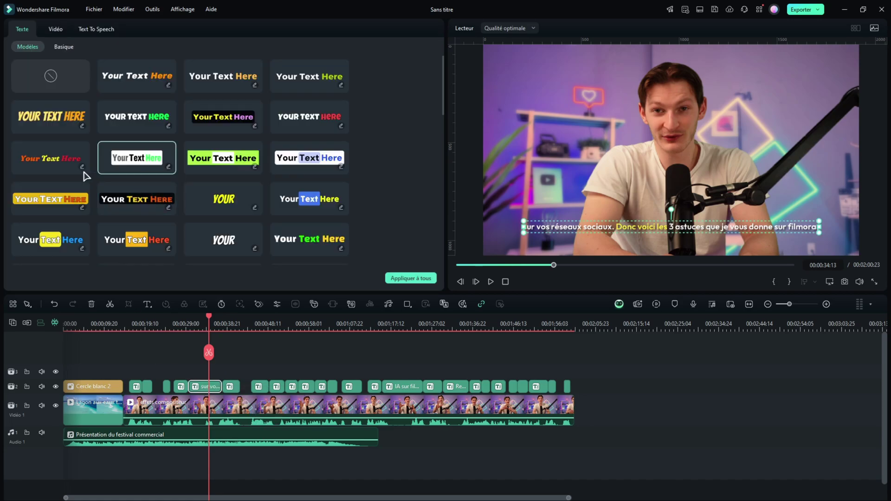
- Try the white subtitle template with a green active word and black outline on the selected subtitle
scroll(88, 177, down, 5)
scroll(131, 188, down, 5)
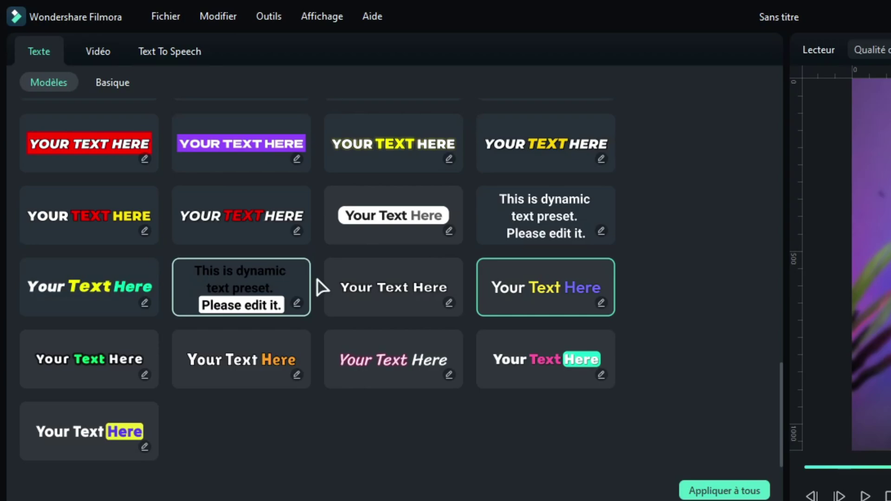
click(86, 361)
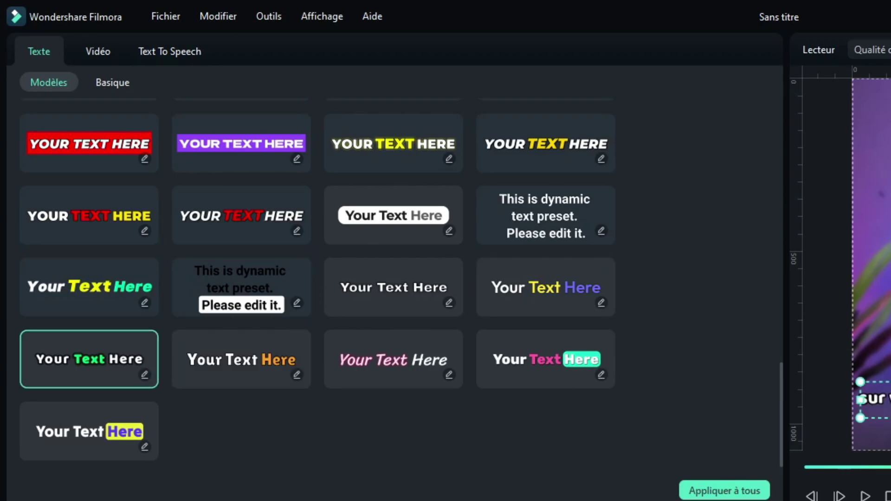
- Open the subtitle's basic text settings and try a larger font size for the active words
click(113, 82)
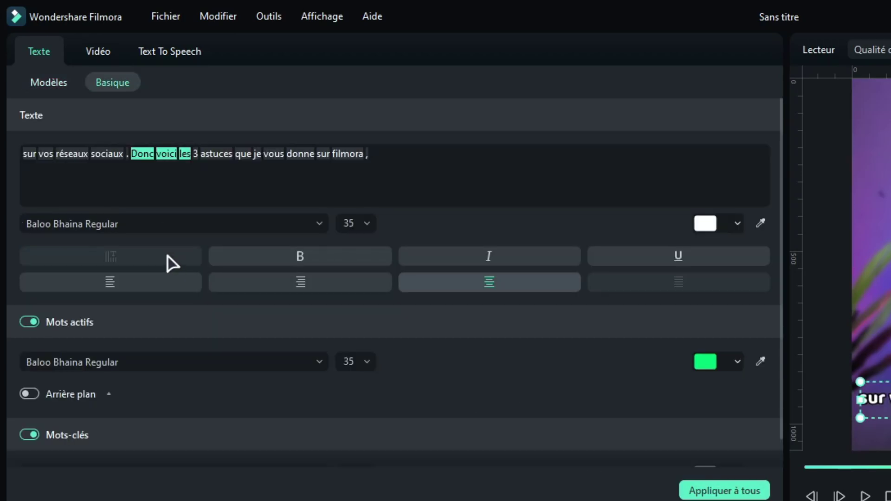
click(366, 362)
scroll(355, 483, down, 5)
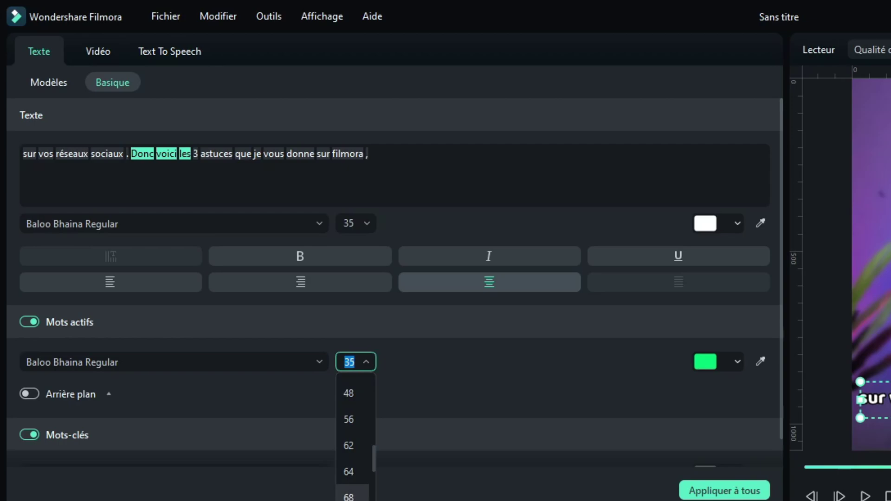
click(357, 478)
click(366, 224)
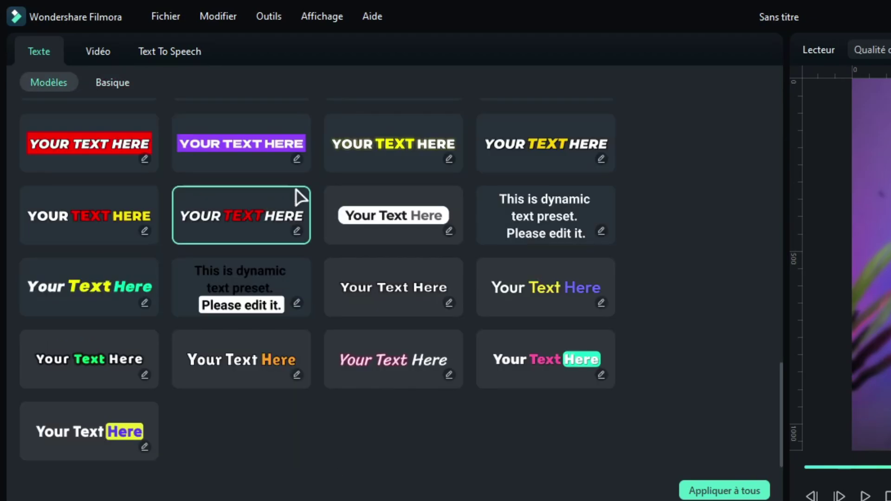
- Try other templates, apply the uppercase italic one with a red active word to the subtitle, and scrub ahead on the timeline
click(86, 375)
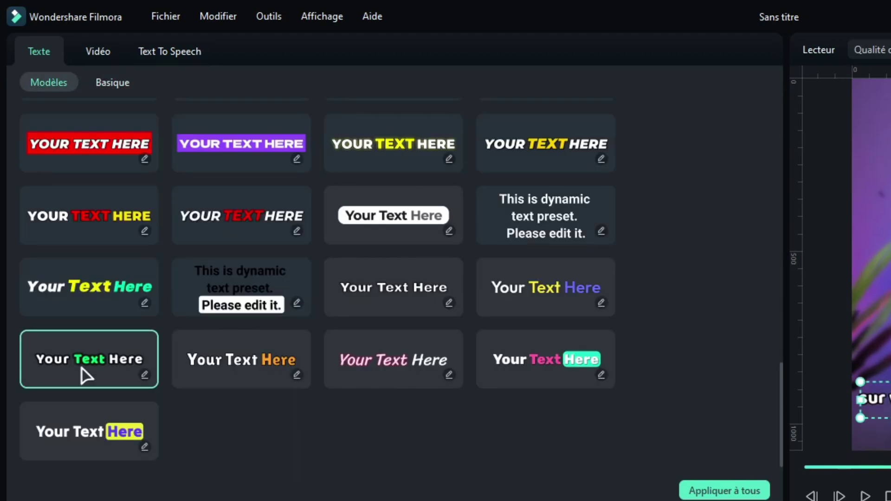
click(85, 308)
click(218, 233)
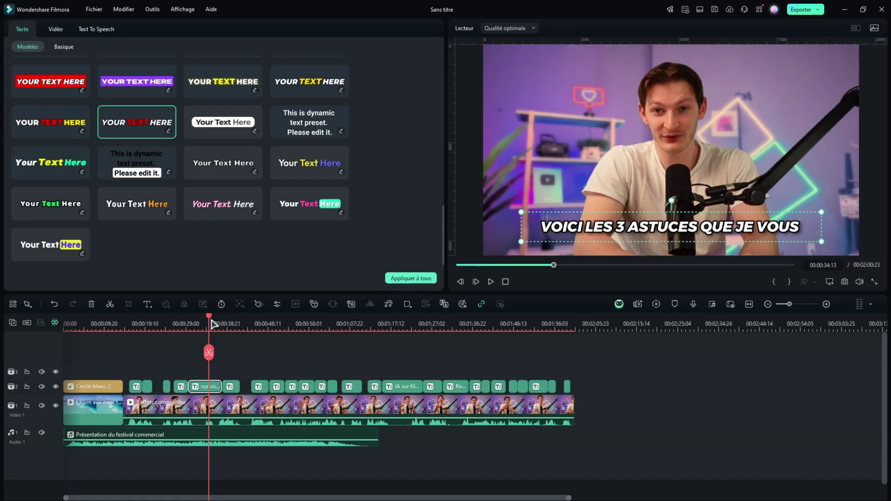
drag(211, 324, 316, 327)
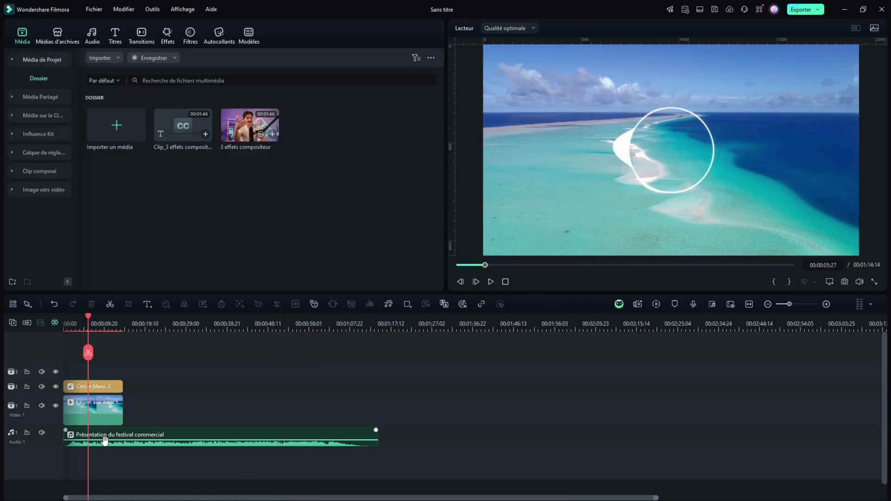
- Select the Présentation du festival commercial music clip and replay the timeline from about 4 seconds
click(104, 442)
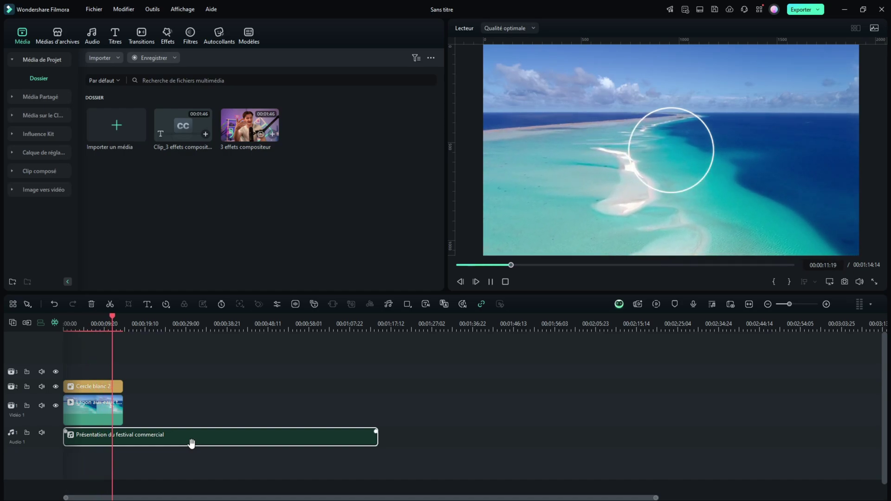
click(81, 328)
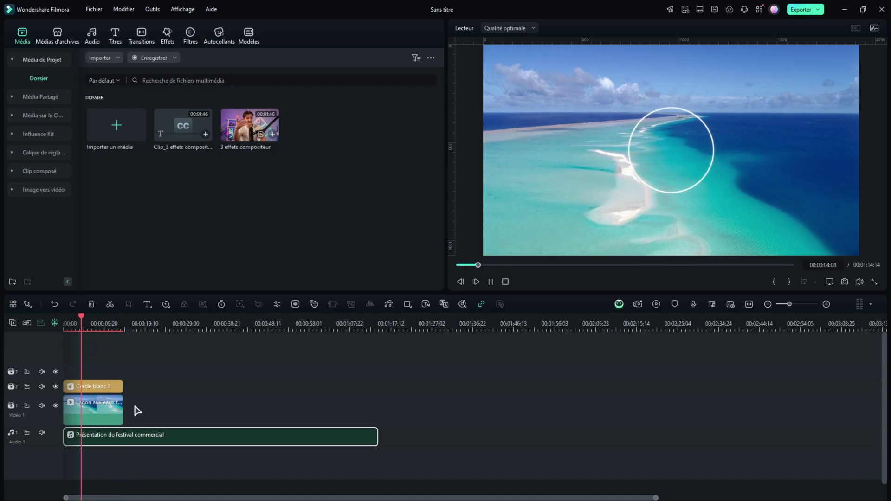